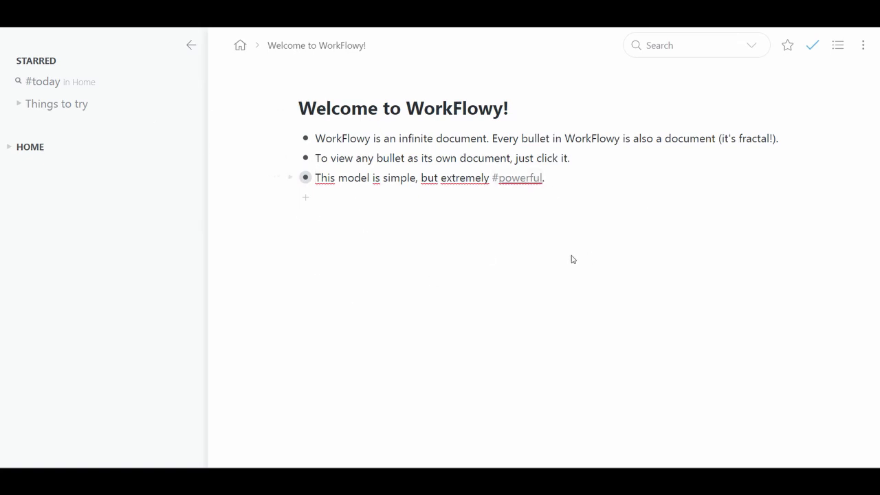
# Expand and collapse the This model is simple and Things to try bullets in WorkFlowy's welcome document.
pyautogui.click(290, 178)
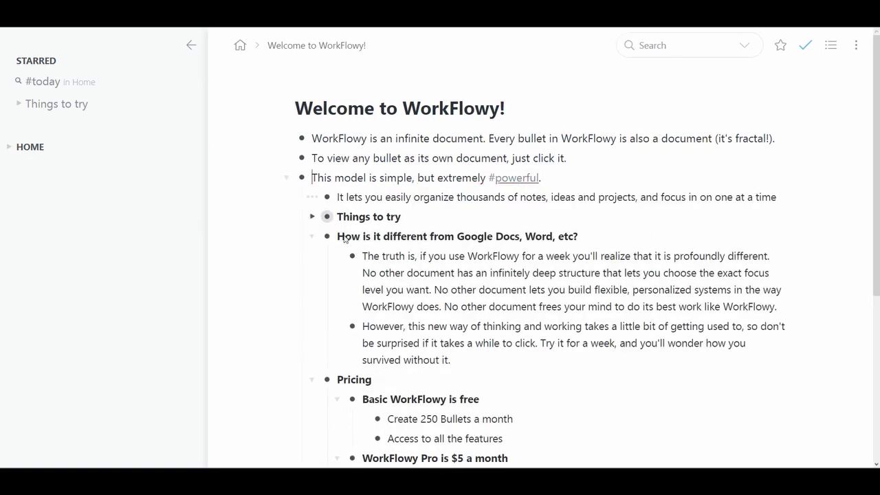
pyautogui.click(312, 217)
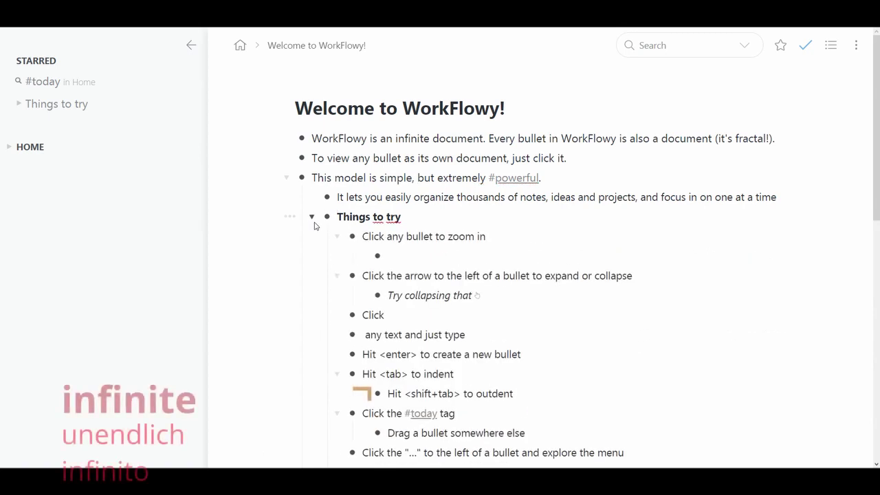
pyautogui.click(312, 217)
pyautogui.click(287, 177)
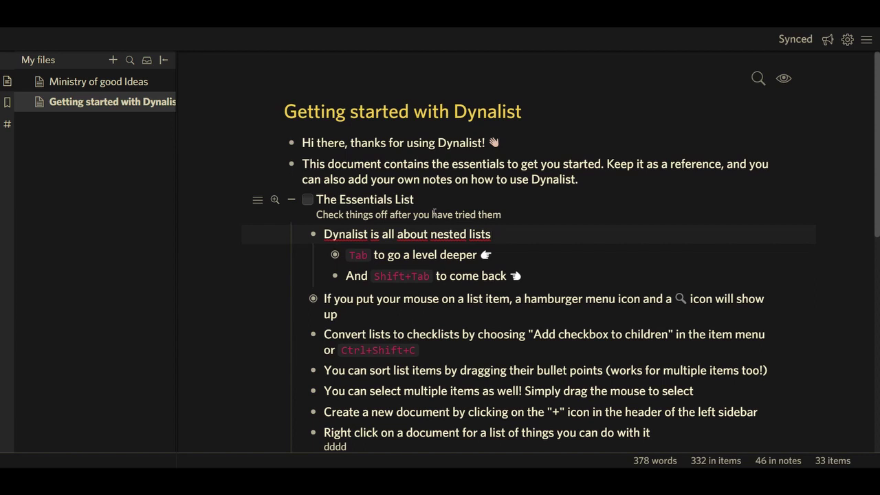
# Reveal the nested items under Tab, test-tick The Essentials List, then collapse it.
pyautogui.click(333, 256)
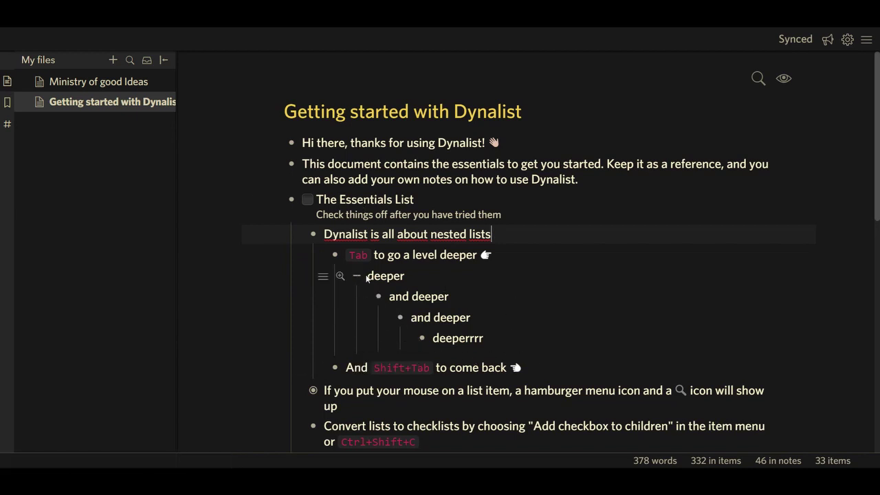
pyautogui.click(308, 200)
pyautogui.click(307, 199)
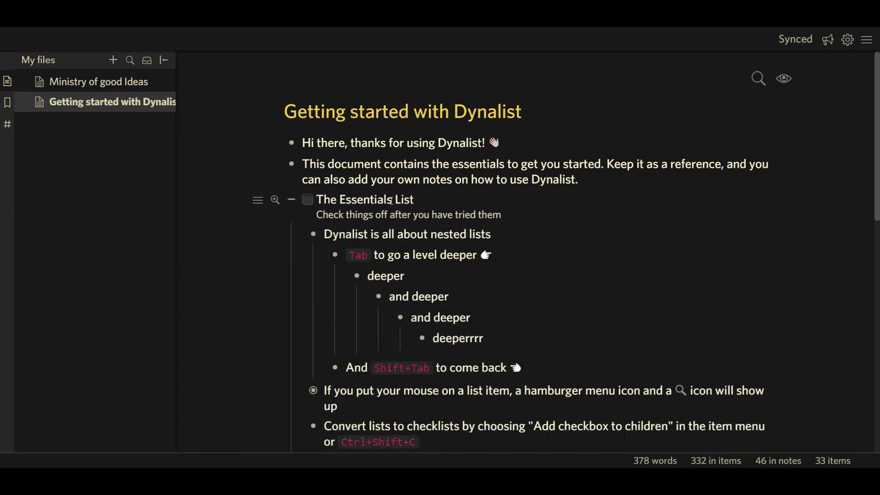
pyautogui.click(291, 199)
# Tick off the to do item and The Essentials List, then expand The Essentials List again.
pyautogui.click(307, 234)
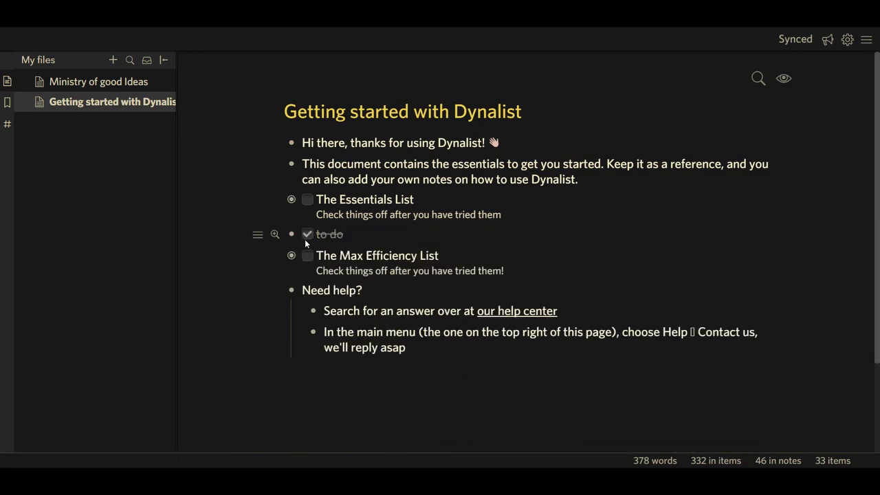
pyautogui.click(308, 200)
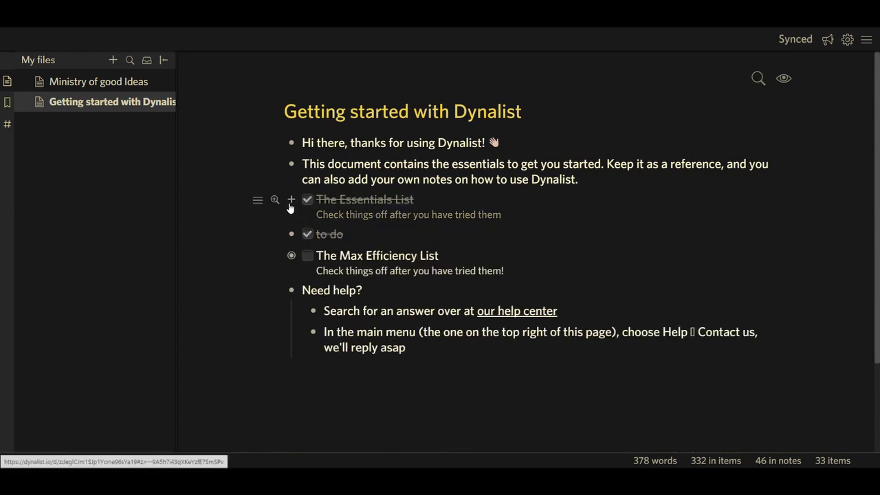
pyautogui.moveTo(332, 216); pyautogui.dragTo(396, 216)
pyautogui.click(407, 228)
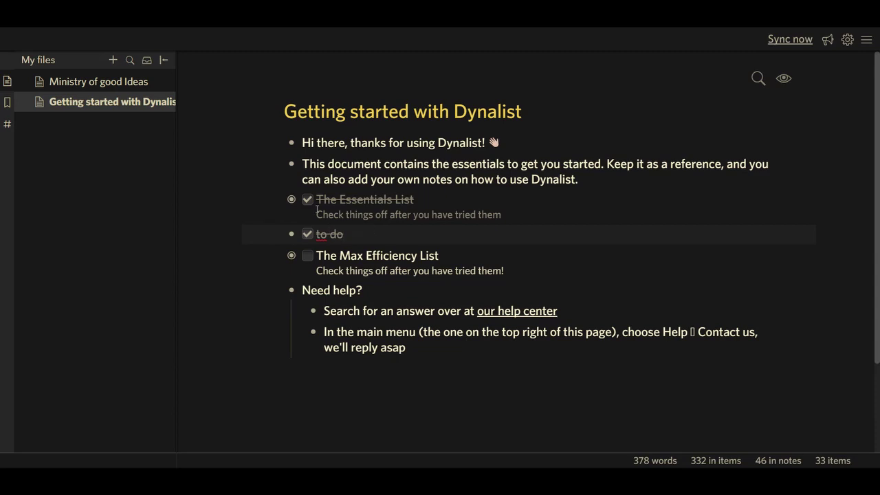
pyautogui.click(294, 201)
pyautogui.scroll(-2, 291, 284)
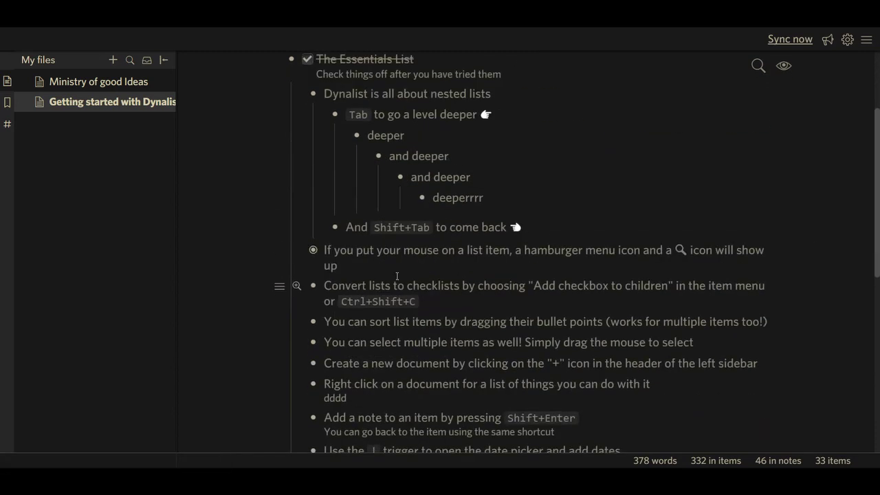
# Clear the checkbox on The Essentials List.
pyautogui.scroll(1, 343, 253)
pyautogui.scroll(1, 342, 253)
pyautogui.click(309, 200)
# Inspect the remember november item's raw date, then move to the empty item below.
pyautogui.scroll(-4, 412, 261)
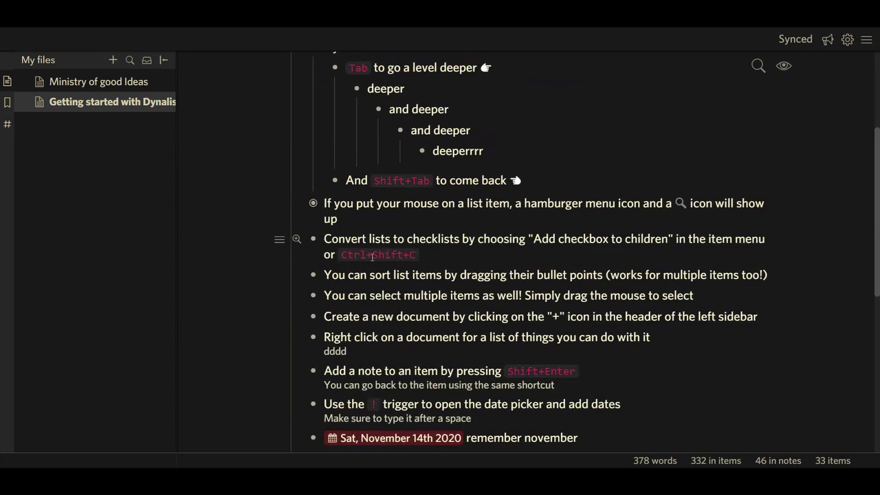
pyautogui.scroll(-2, 432, 320)
pyautogui.click(389, 258)
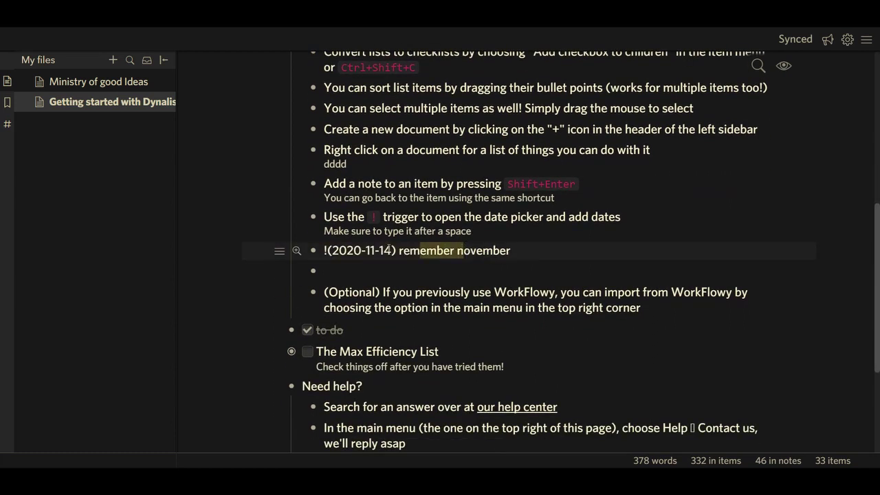
pyautogui.press('Down')
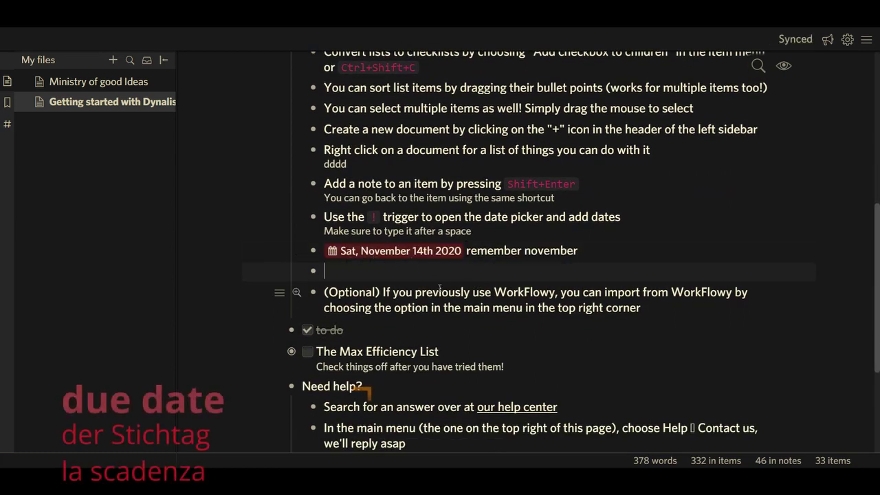
pyautogui.scroll(-1, 448, 283)
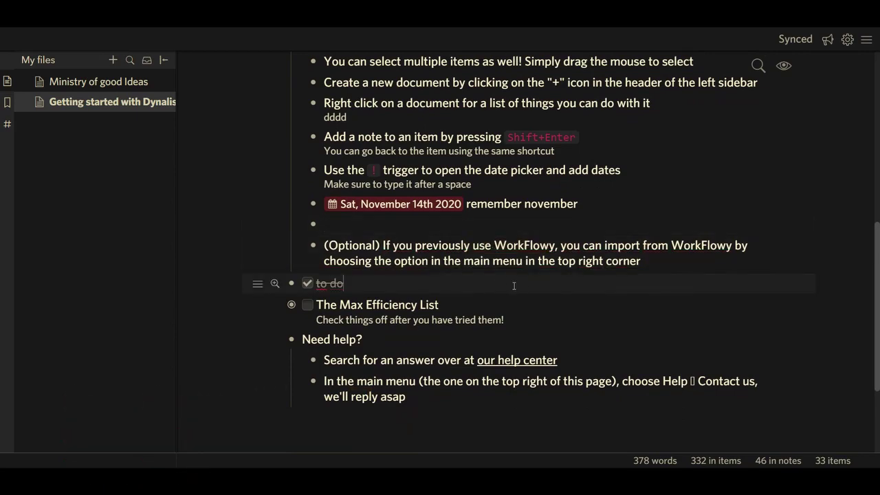
pyautogui.scroll(9, 515, 285)
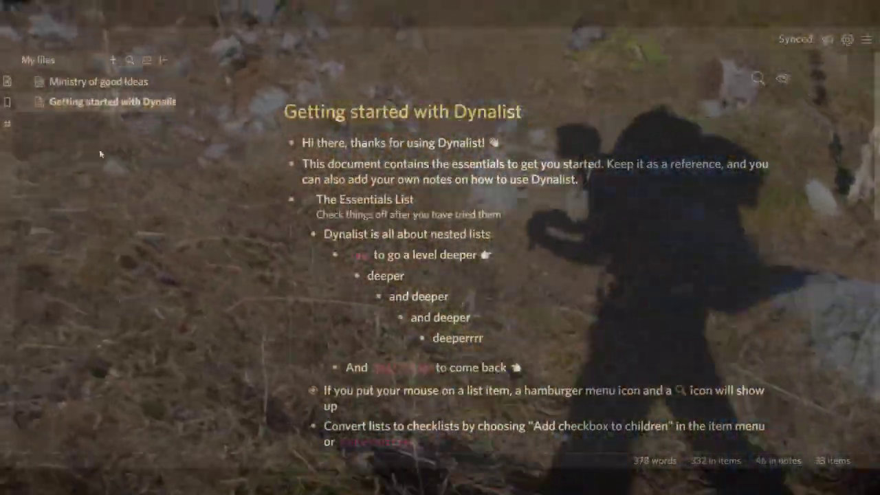
# Open Ministry of good Ideas and expand then collapse its Ideas item.
pyautogui.click(98, 81)
pyautogui.click(288, 139)
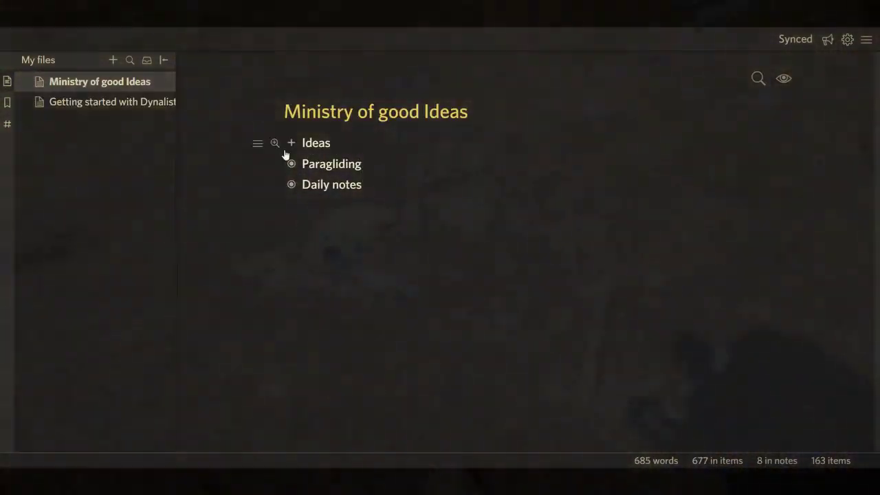
pyautogui.click(291, 144)
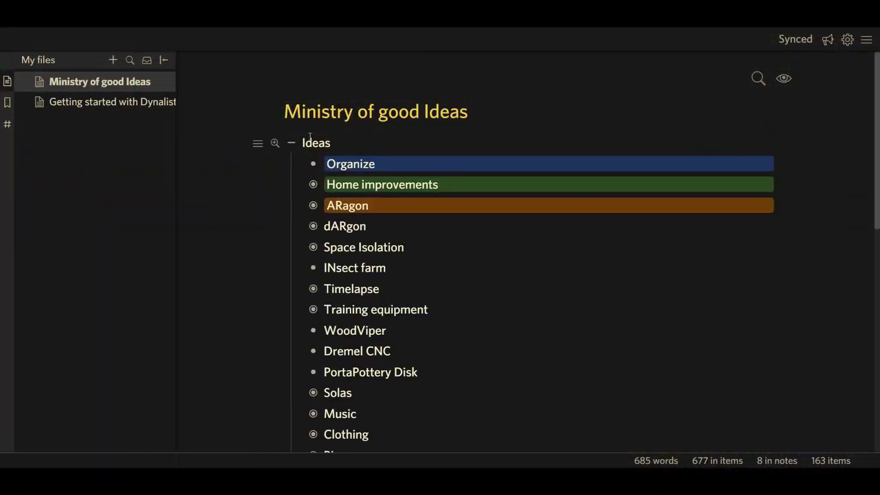
pyautogui.click(292, 143)
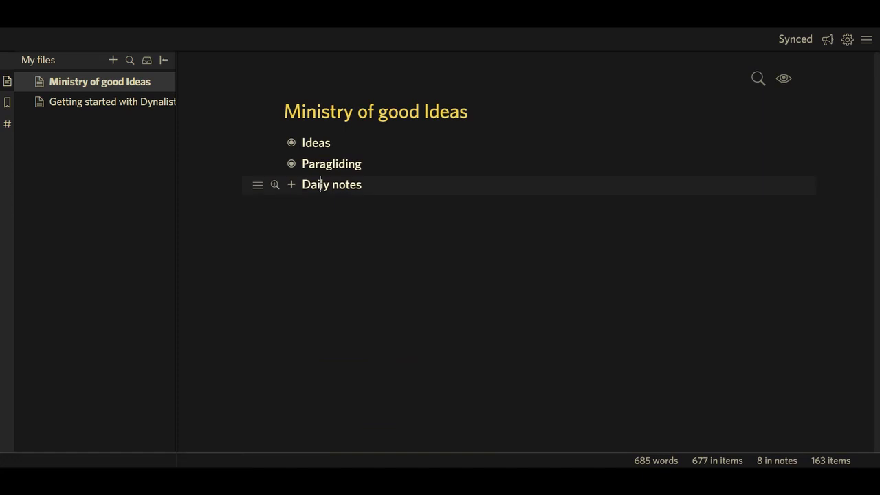
# Zoom into Daily notes, add a 22.11.2020 entry, view it, then return to the top.
pyautogui.click(275, 185)
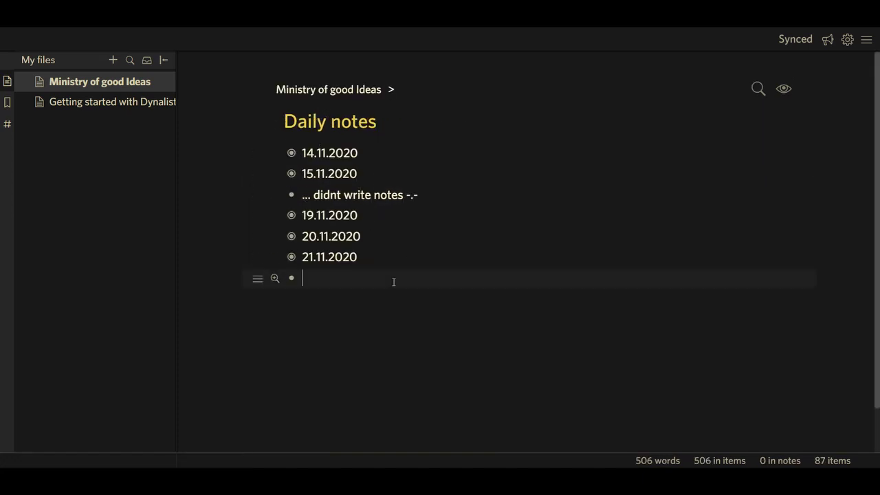
pyautogui.write('22.11.2020')
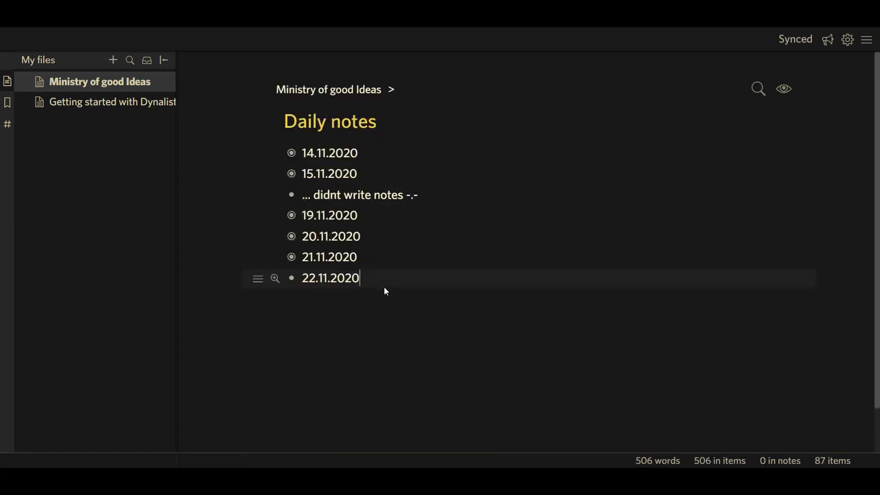
pyautogui.click(275, 278)
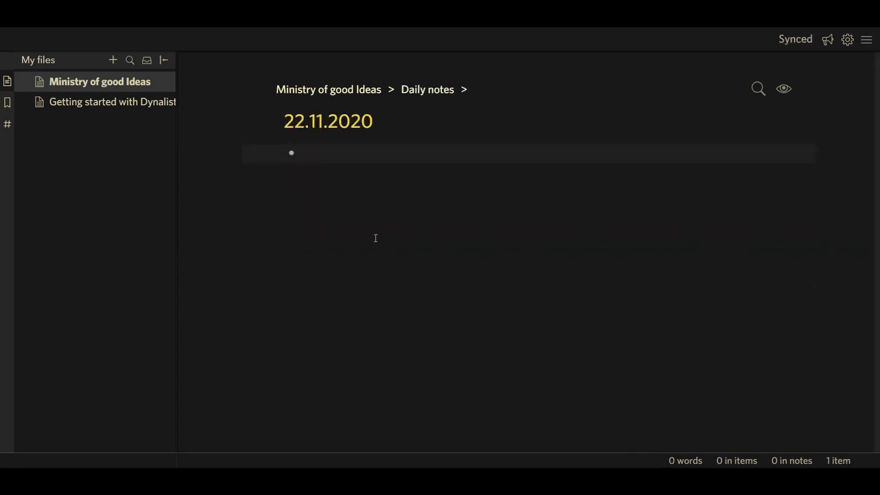
pyautogui.click(336, 90)
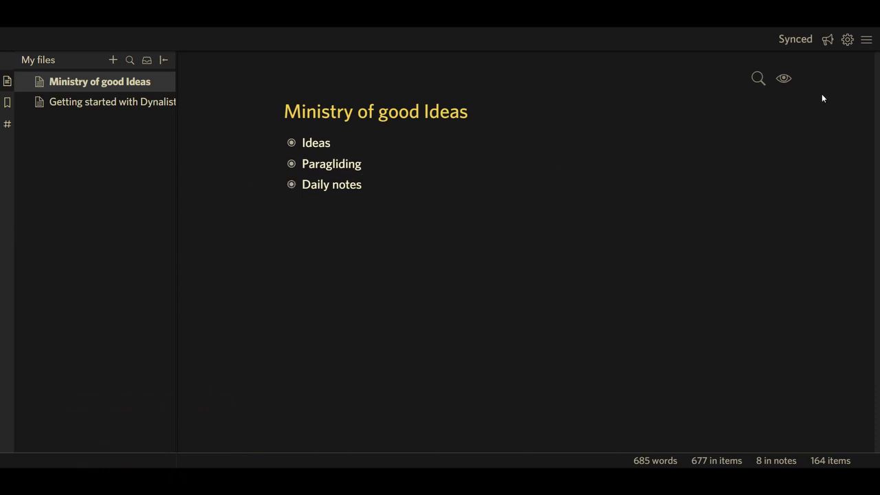
pyautogui.click(783, 79)
# Switch to the Mind map layout and expand the Daily notes, 14.11.2020 and Ideas? branches.
pyautogui.click(744, 218)
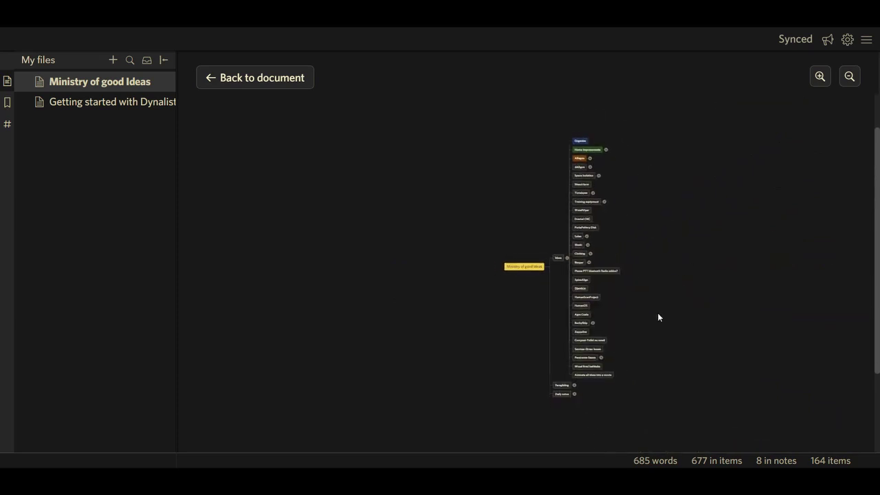
pyautogui.click(574, 393)
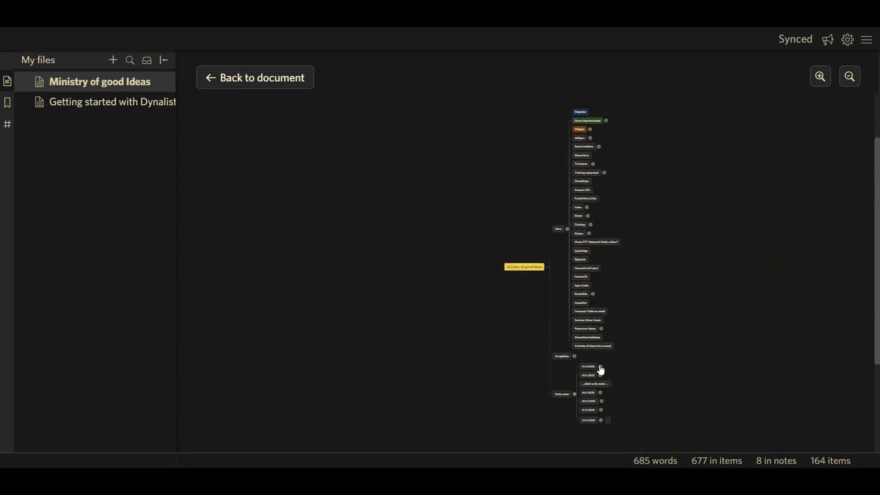
pyautogui.click(600, 367)
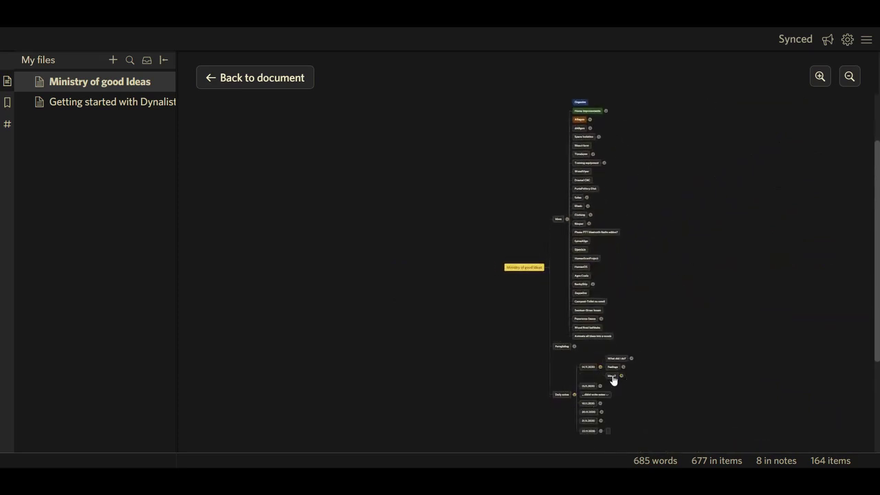
pyautogui.click(621, 376)
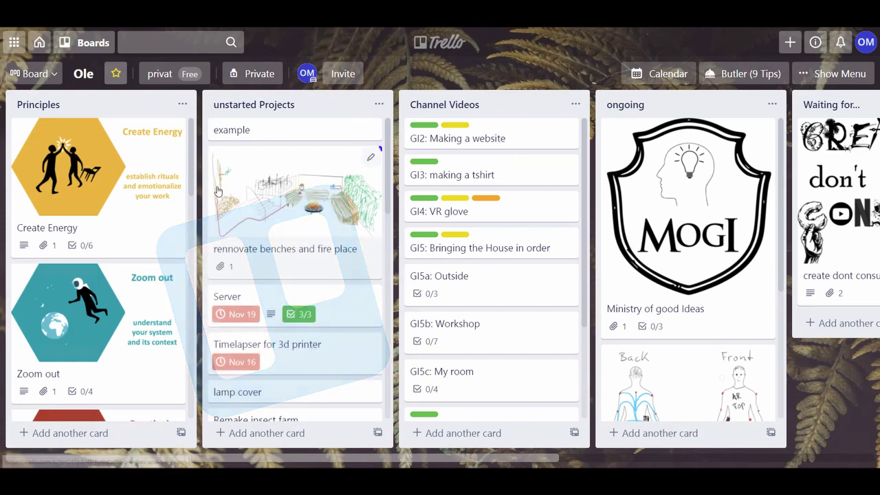
# Try dragging the rennovate benches card, then open the example card's details.
pyautogui.moveTo(268, 213); pyautogui.dragTo(306, 157)
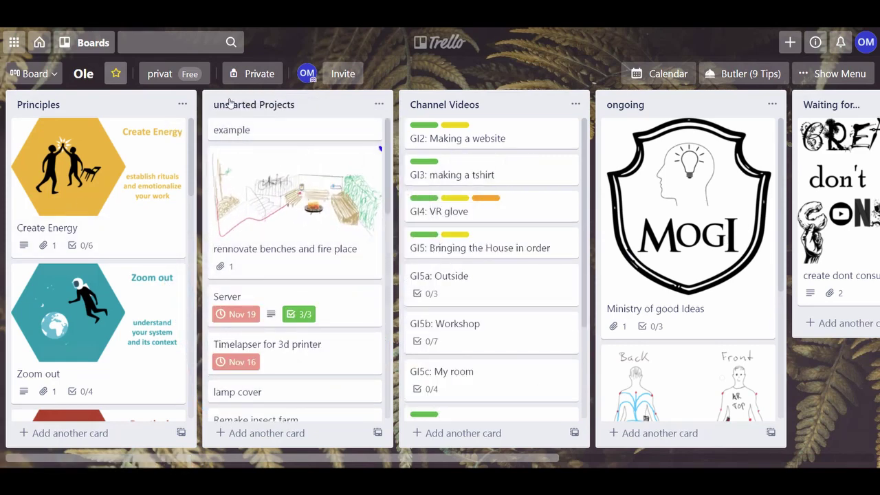
pyautogui.click(267, 132)
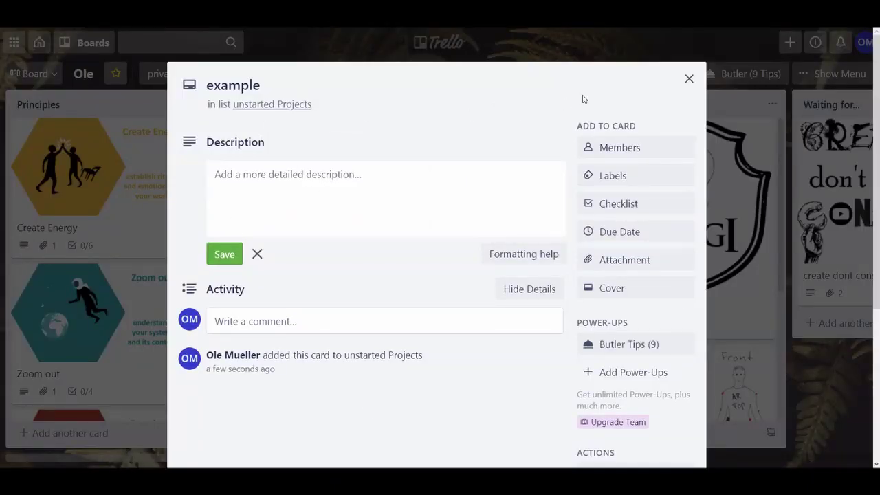
pyautogui.click(687, 77)
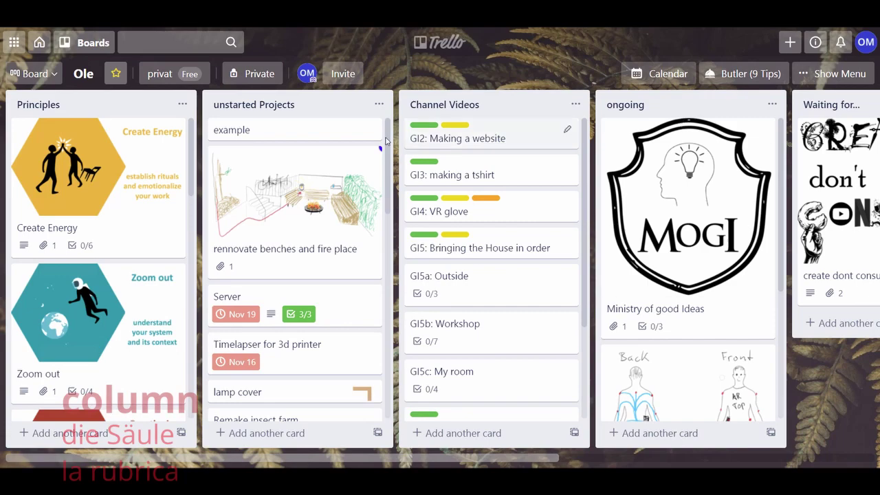
pyautogui.click(303, 129)
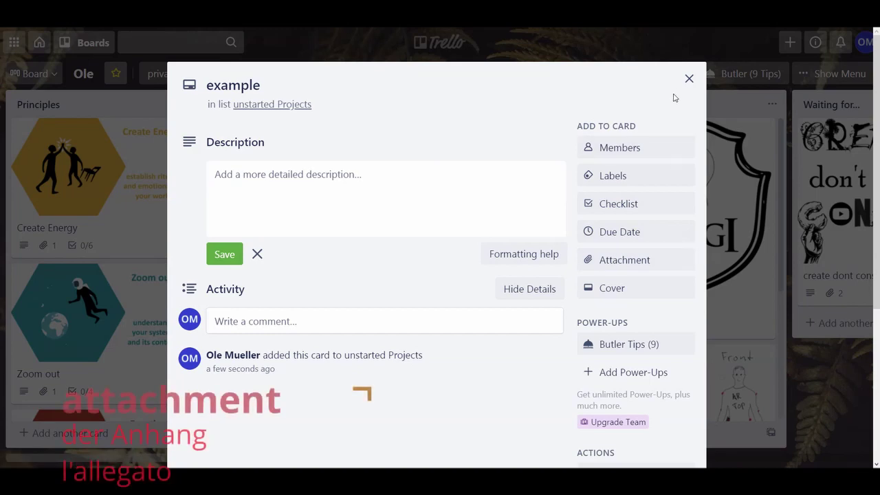
pyautogui.click(623, 234)
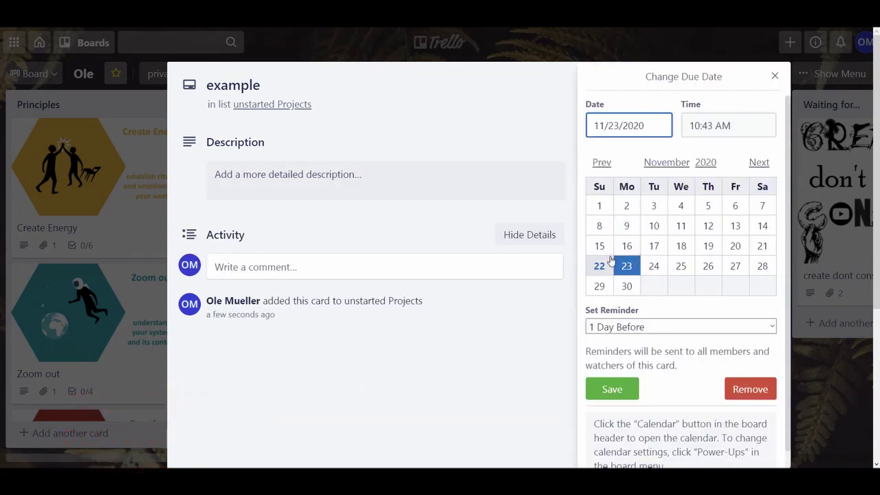
# Set the card's due date to 21 November and add a checklist named todo.
pyautogui.click(759, 246)
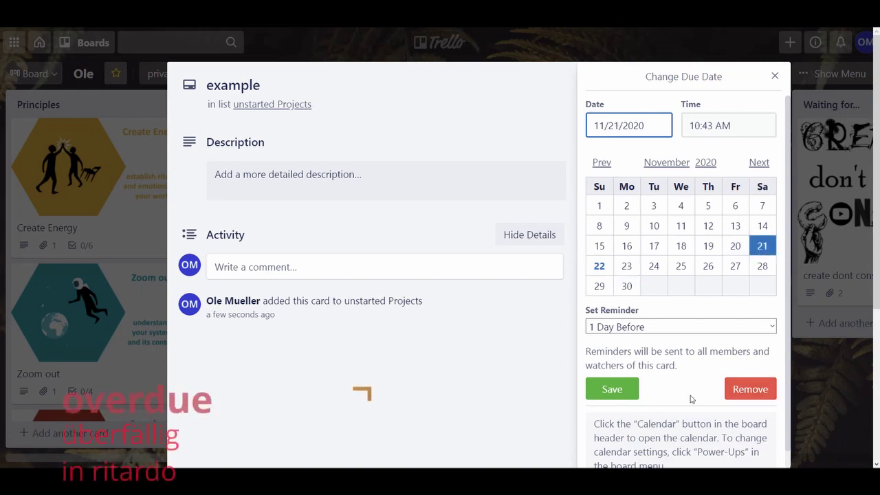
pyautogui.click(612, 389)
pyautogui.click(616, 209)
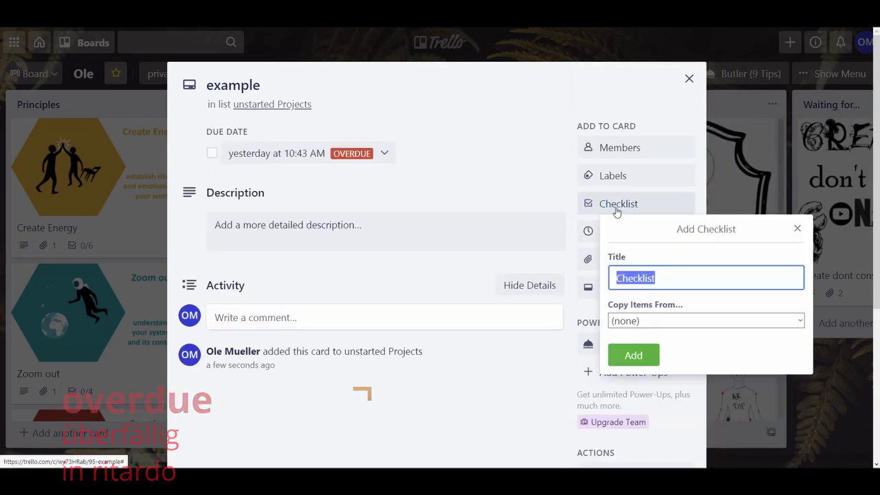
pyautogui.write('todo')
pyautogui.press('Return')
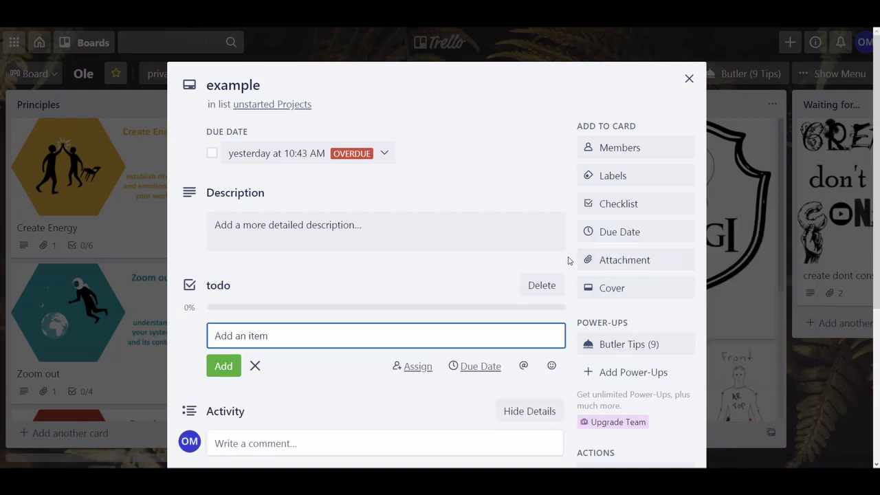
# Add a finish item to the todo checklist and mark it done.
pyautogui.write('finish')
pyautogui.press('Return')
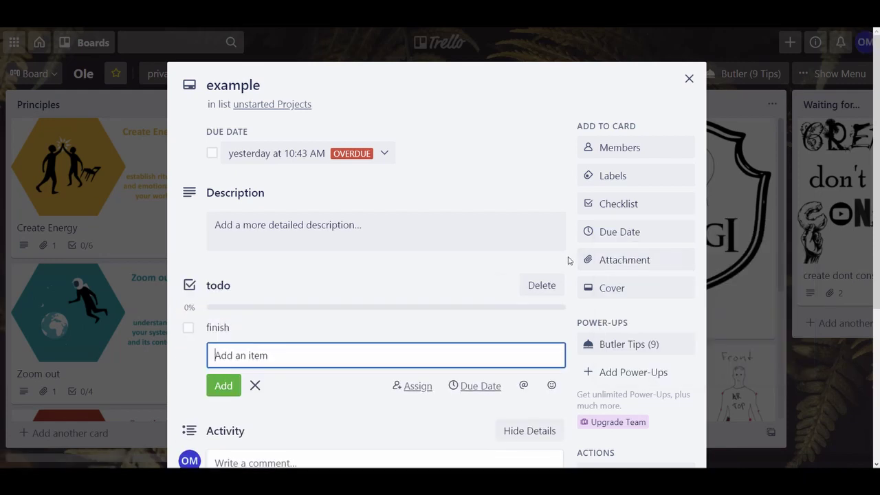
pyautogui.click(187, 327)
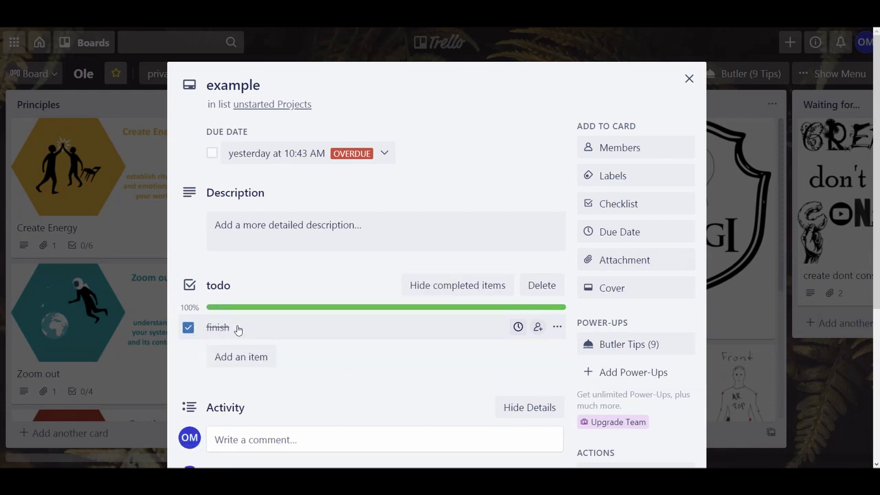
pyautogui.scroll(-3, 233, 328)
pyautogui.click(270, 264)
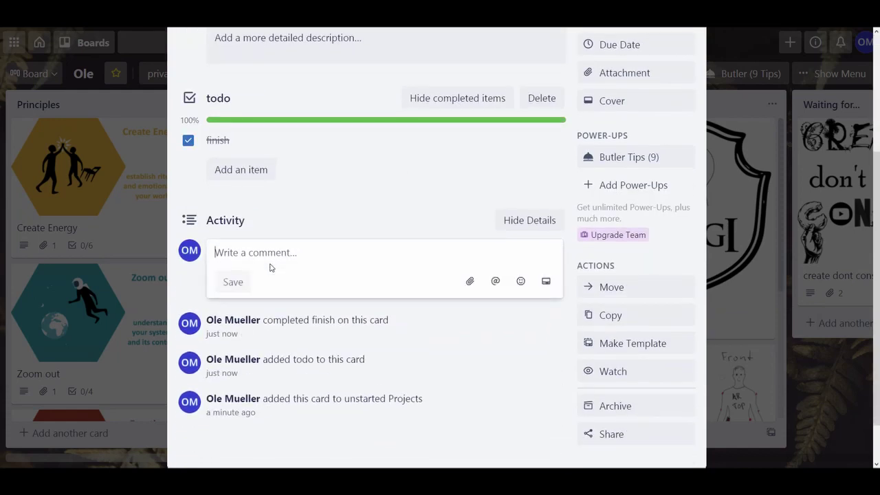
# Post the comment 'comment' on the example card and close the card.
pyautogui.write('comment')
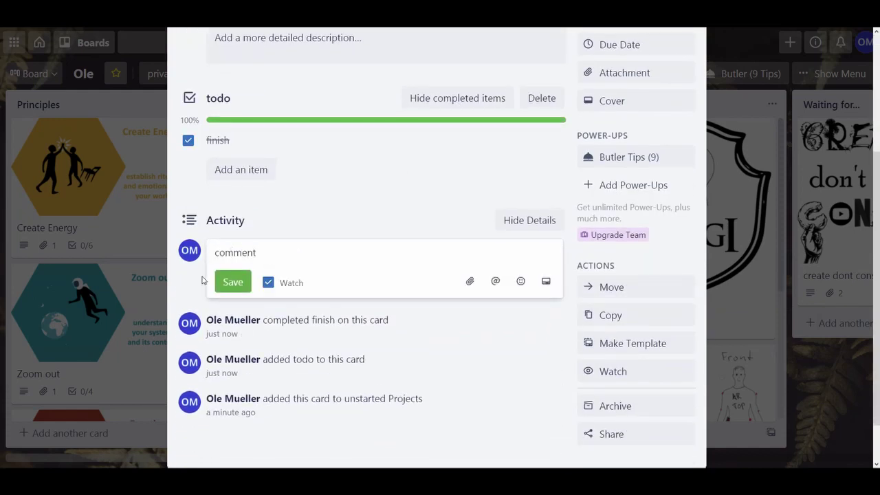
pyautogui.click(232, 282)
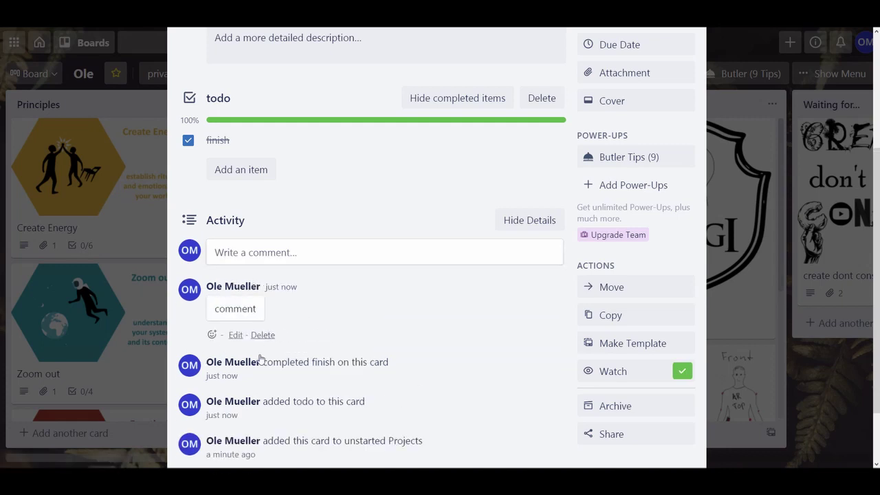
pyautogui.scroll(-1, 225, 337)
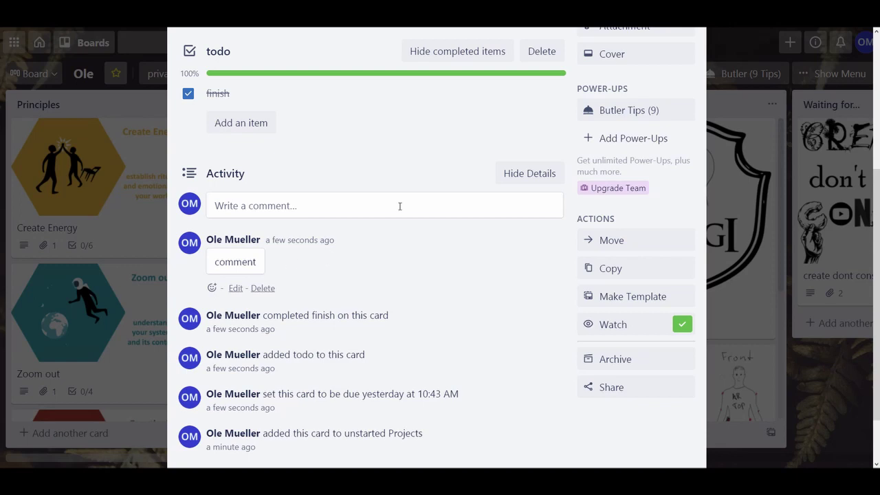
pyautogui.scroll(4, 533, 159)
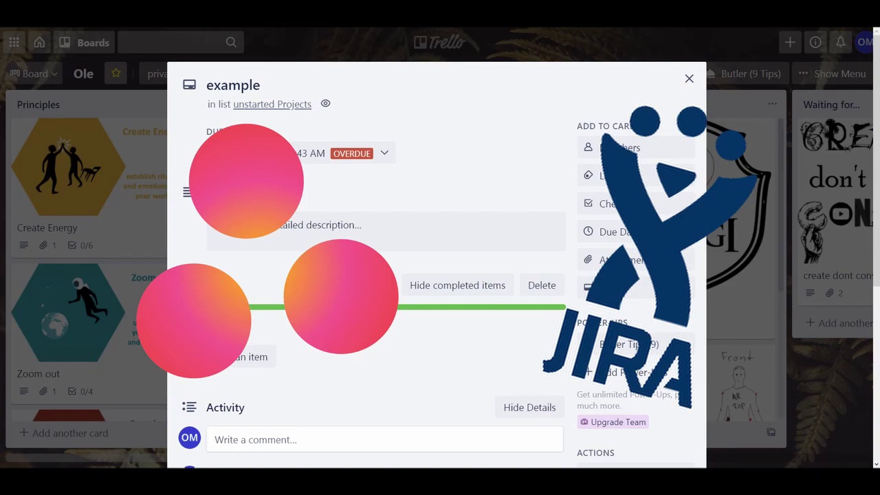
pyautogui.press('Escape')
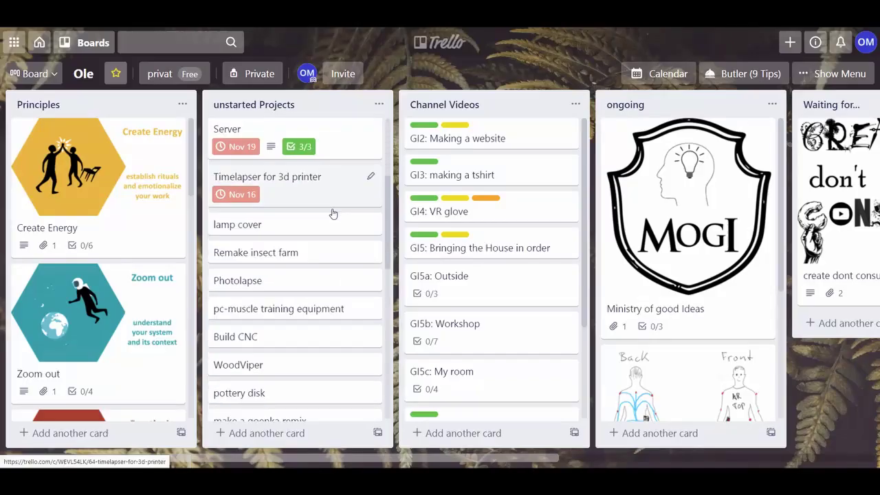
# Toggle the Boards drawer with B, then open quick-edit on the example card.
pyautogui.scroll(3, 329, 222)
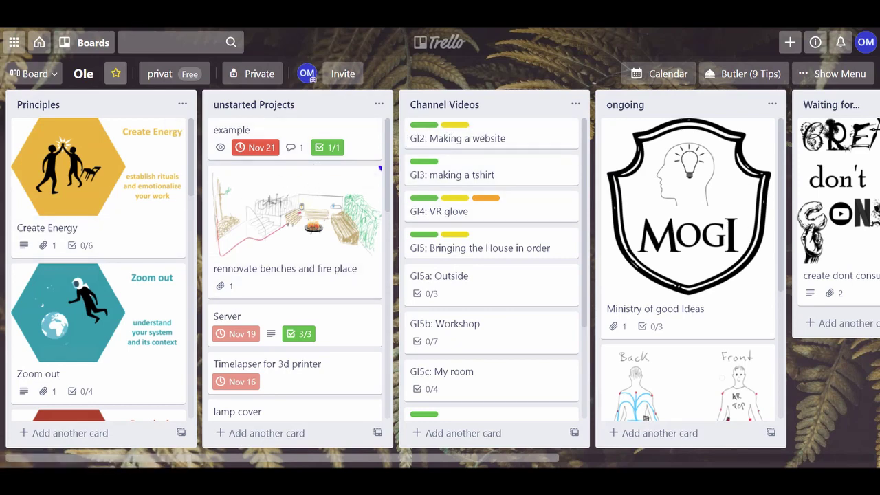
pyautogui.press('b')
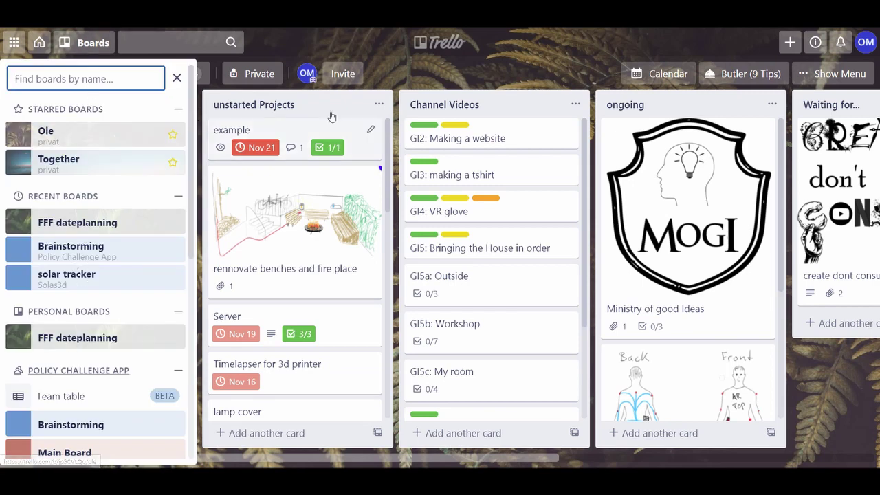
pyautogui.click(456, 63)
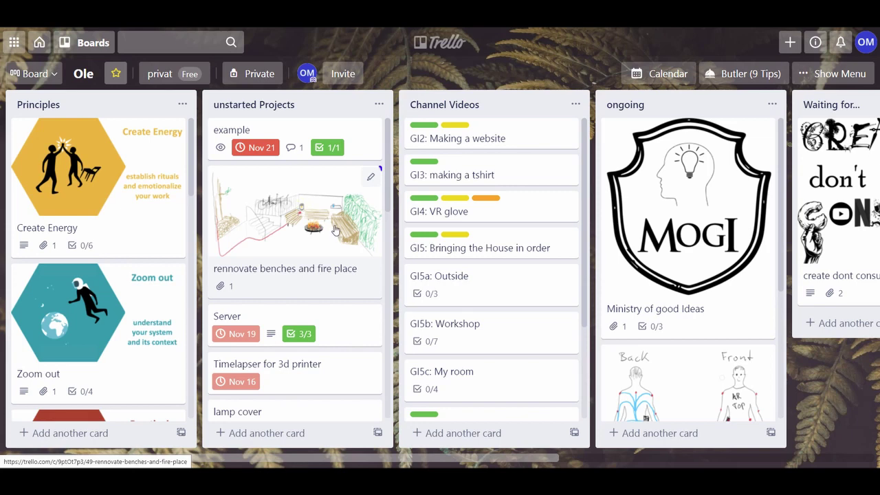
pyautogui.click(371, 130)
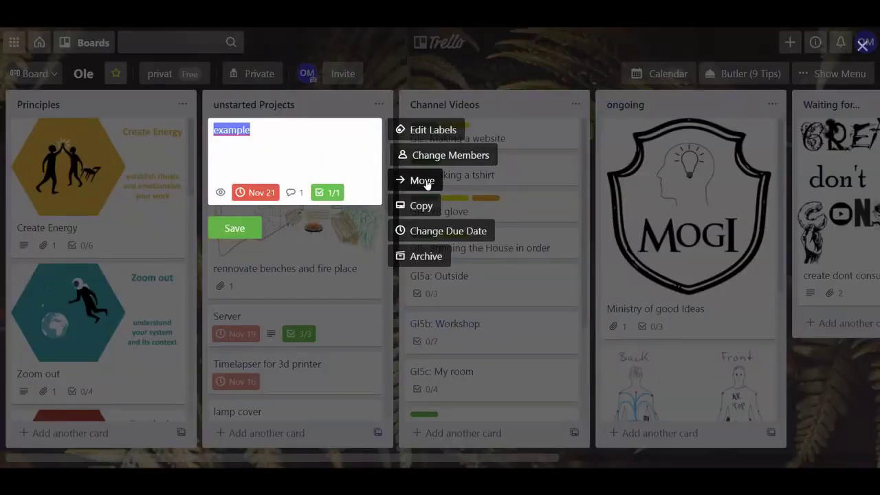
# Archive the example card, then open the GI5: Bringing the House in order card.
pyautogui.click(409, 255)
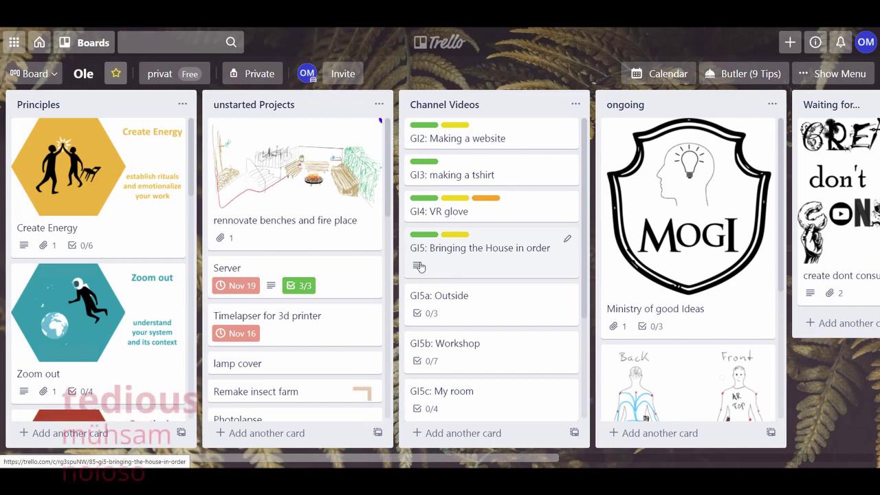
pyautogui.click(457, 263)
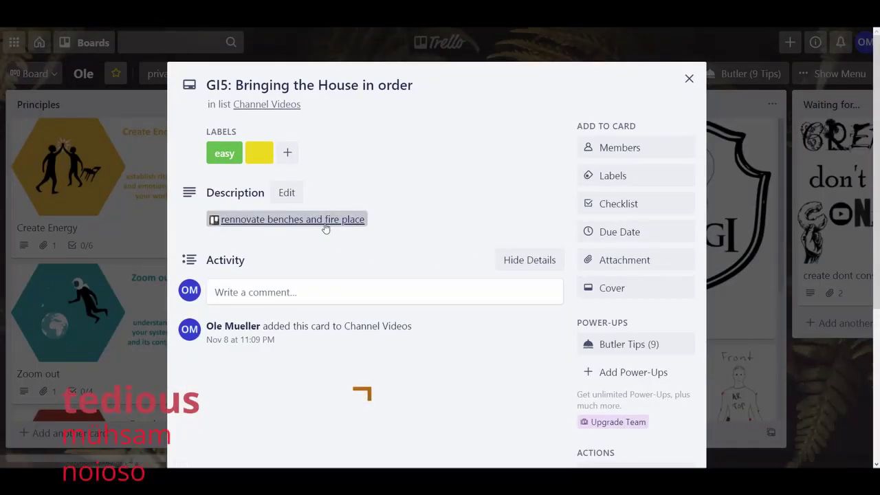
pyautogui.click(326, 220)
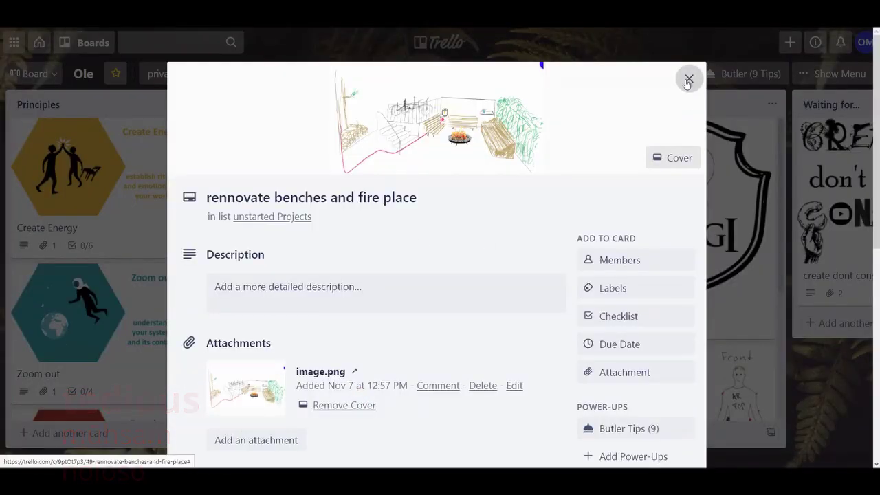
pyautogui.click(687, 80)
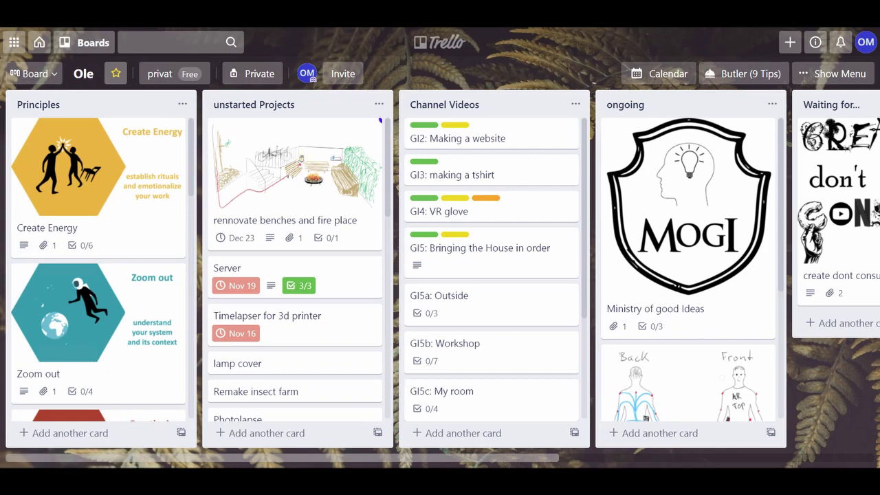
pyautogui.scroll(-10, 106, 237)
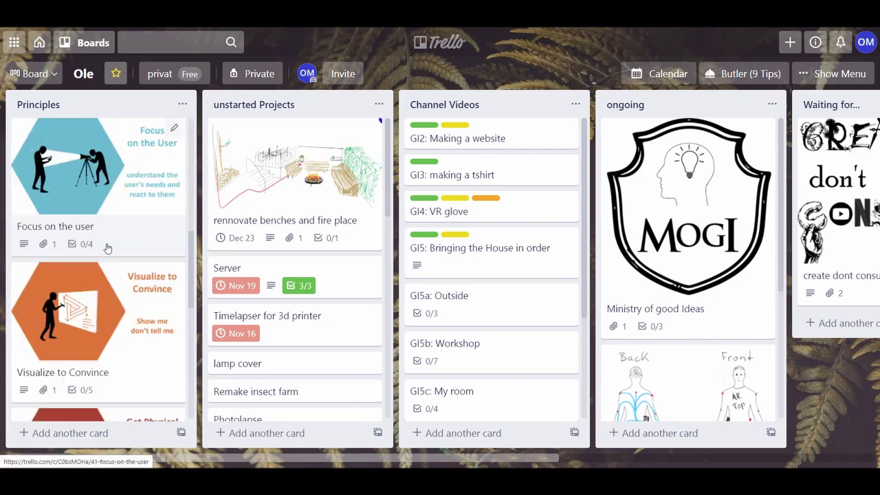